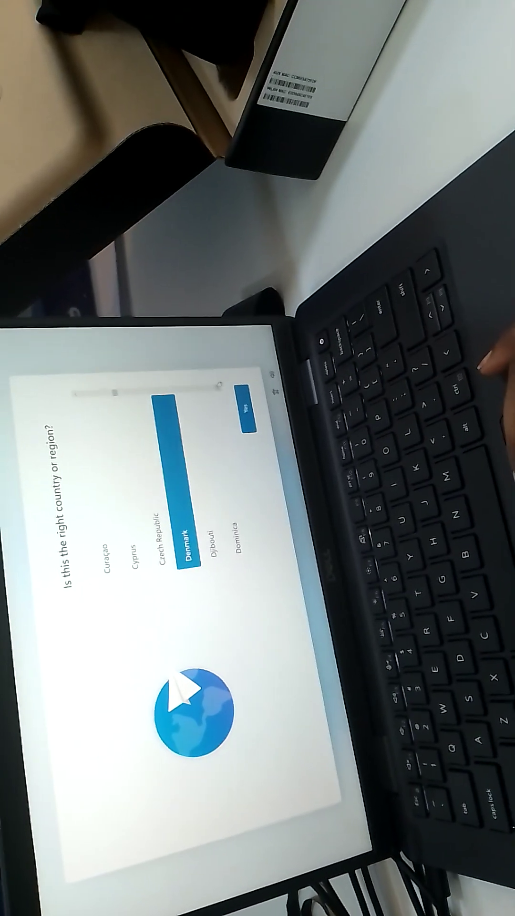
scroll(144, 501, "down", 3)
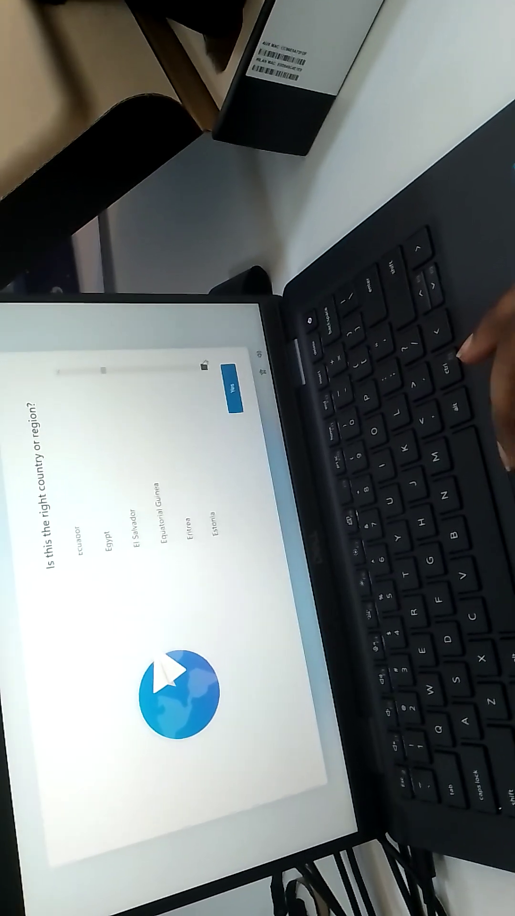
scroll(205, 400, "down", 1)
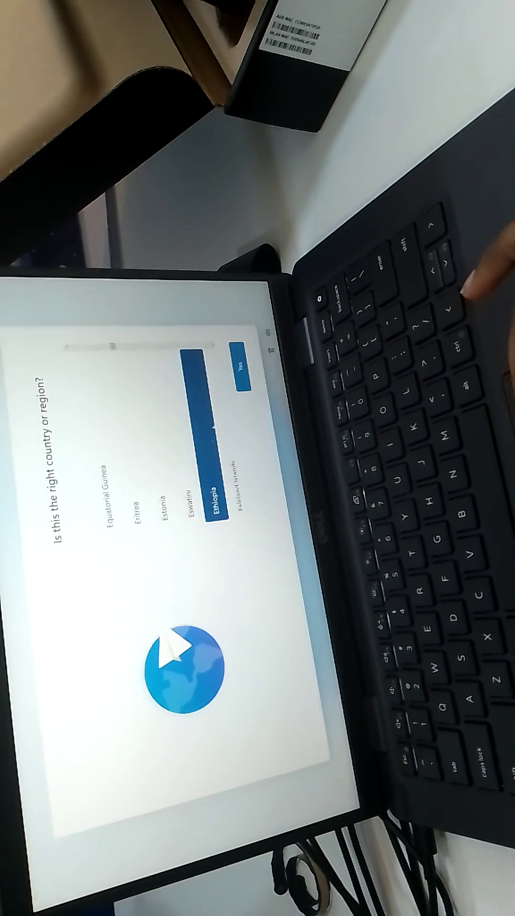
Step: Confirm Ethiopia as the country or region
left_click(250, 373)
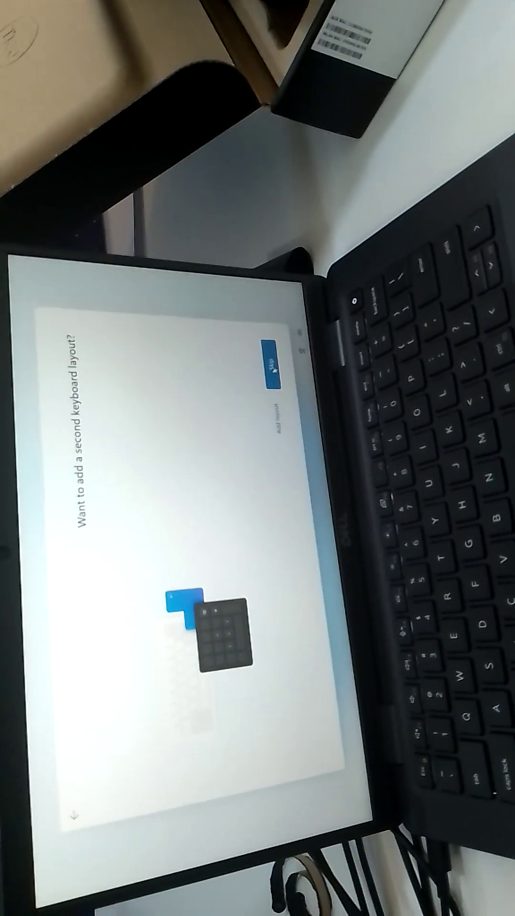
Step: Add English (United States) with the US layout as a second keyboard
left_click(266, 415)
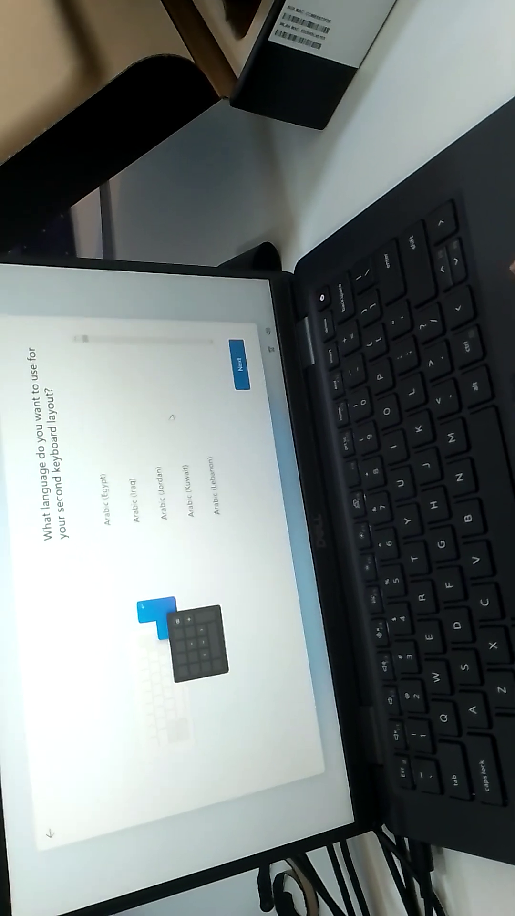
scroll(172, 415, "down", 2)
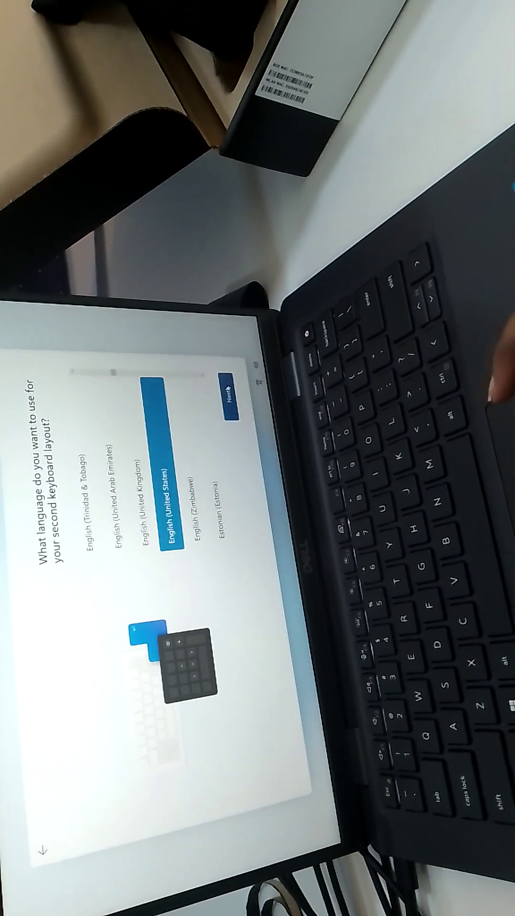
key("Return")
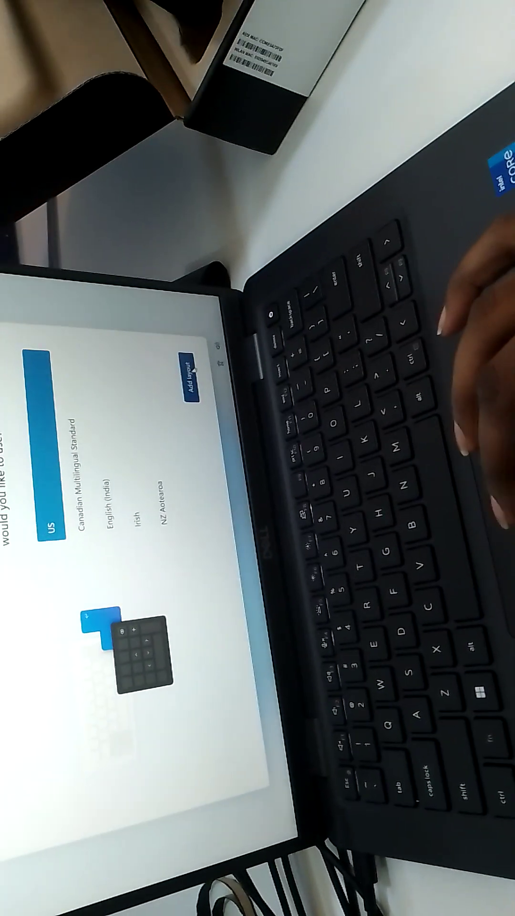
key("Return")
type("us")
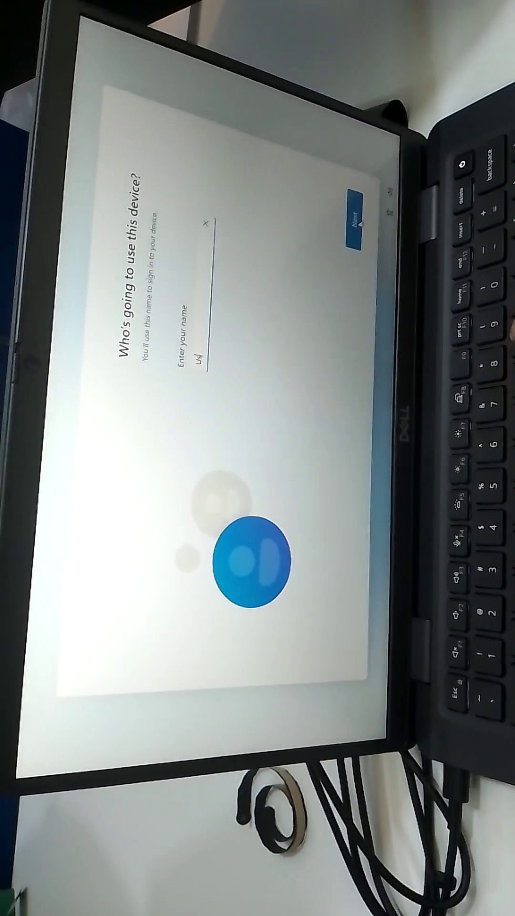
type("er")
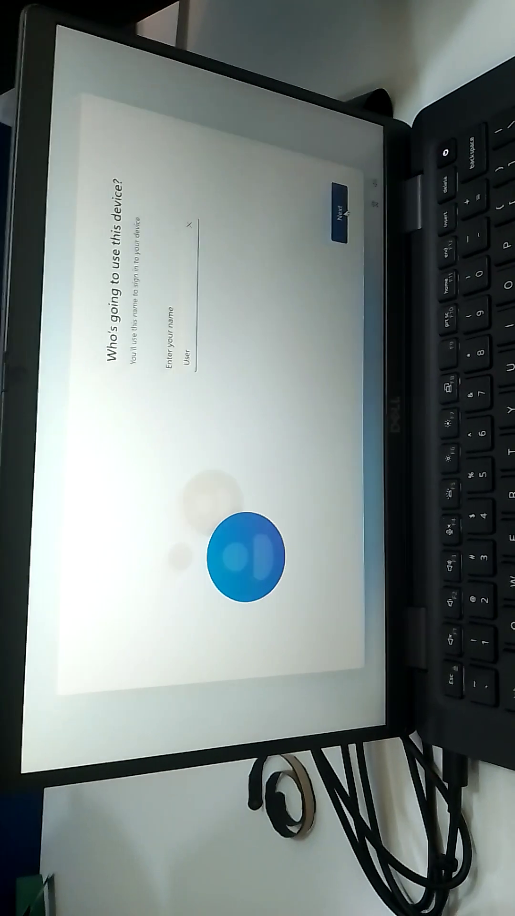
Step: Submit 'User' as the device user name and continue
left_click(354, 223)
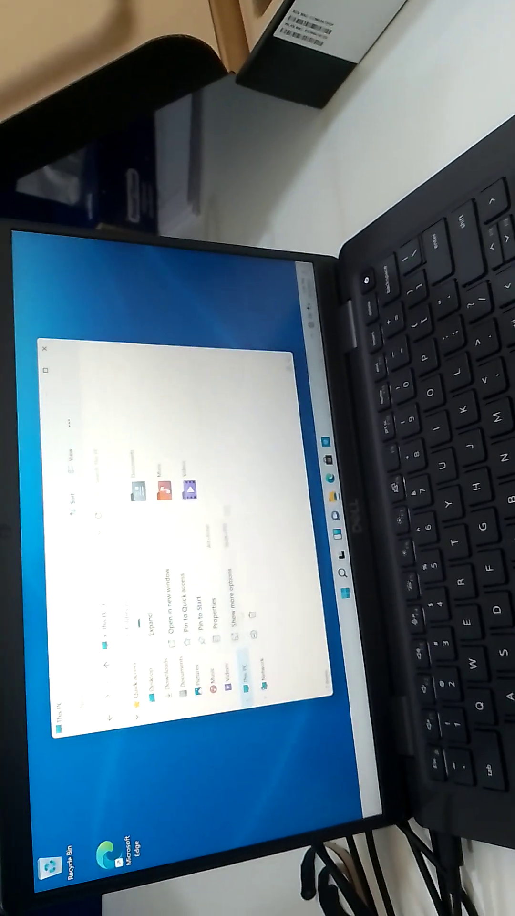
Step: Show this PC's specifications in About and highlight the i7-1265U processor name
left_click(215, 604)
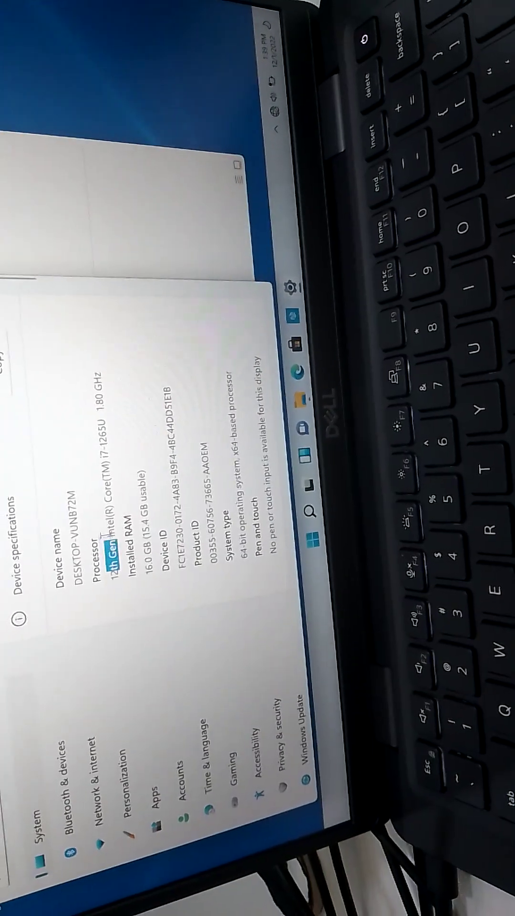
left_click_drag(112, 542, 118, 506)
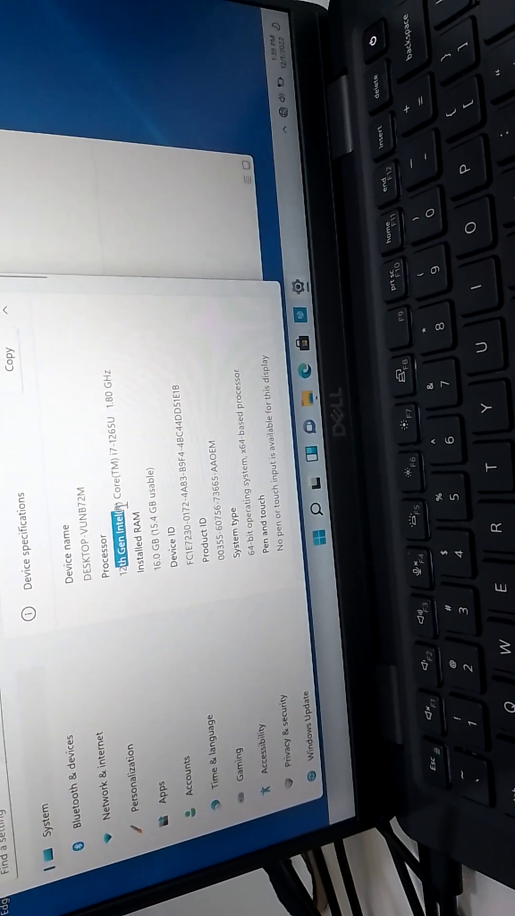